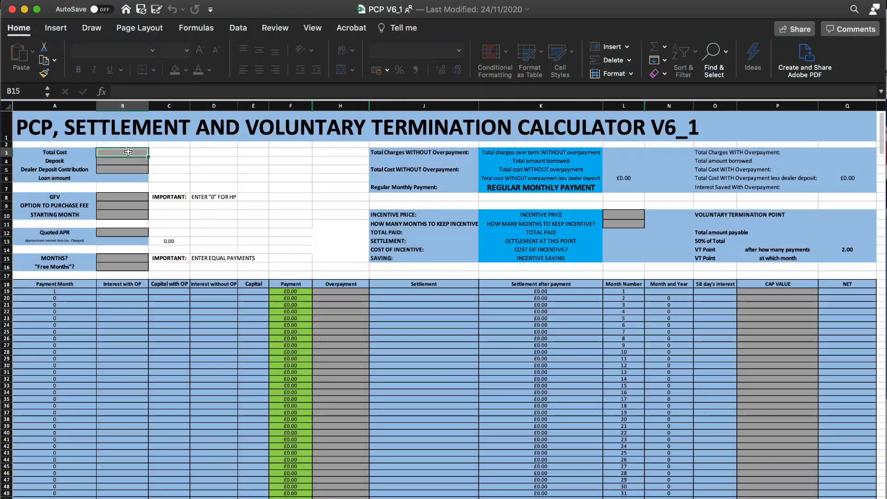
Enter a £45,000 total cost, £452 deposit and £3,500 GFV in the PCP calculator
{"action": "left_click", "coordinate": [128, 151]}
{"action": "type", "text": "45000"}
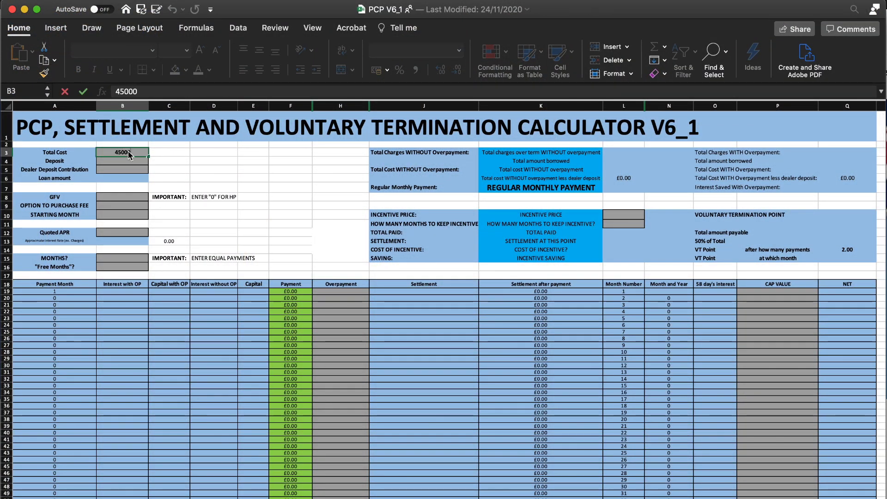
{"action": "key", "text": "Return"}
{"action": "type", "text": "452"}
{"action": "key", "text": "Return"}
{"action": "key", "text": "Return"}
{"action": "type", "text": "3500"}
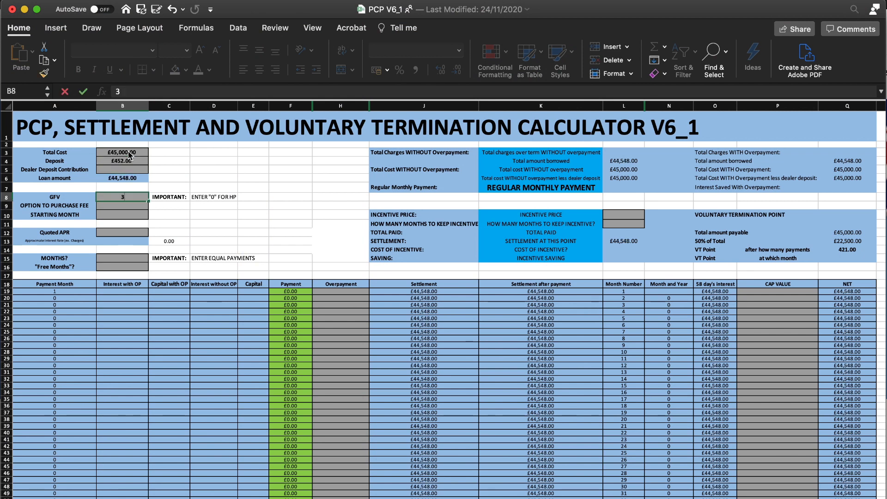
{"action": "key", "text": "Return"}
{"action": "key", "text": "Return"}
{"action": "key", "text": "Return"}
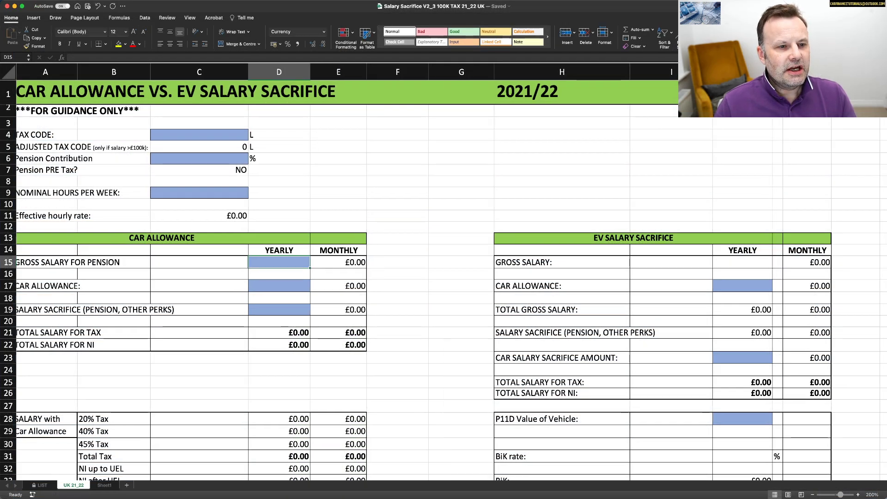
{"action": "scroll", "coordinate": [444, 277], "scroll_direction": "left", "scroll_amount": 1}
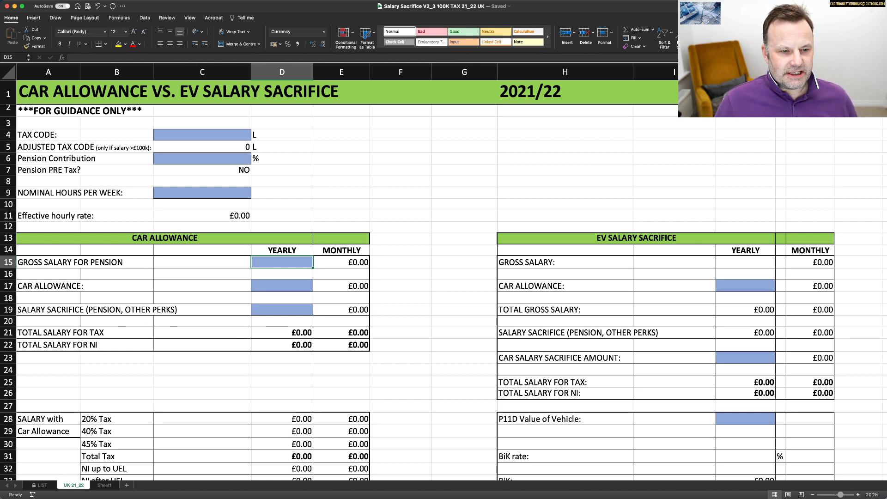
Set the tax code in C4 to 1257
{"action": "left_click", "coordinate": [206, 134]}
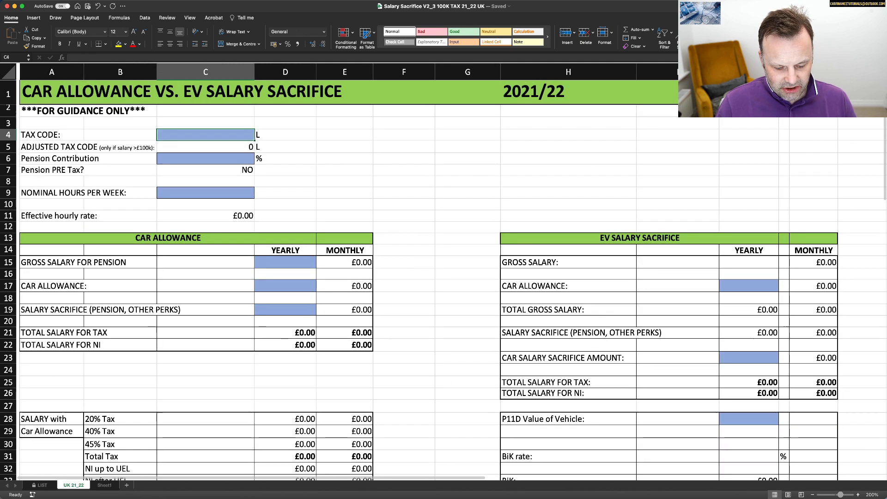
{"action": "type", "text": "1"}
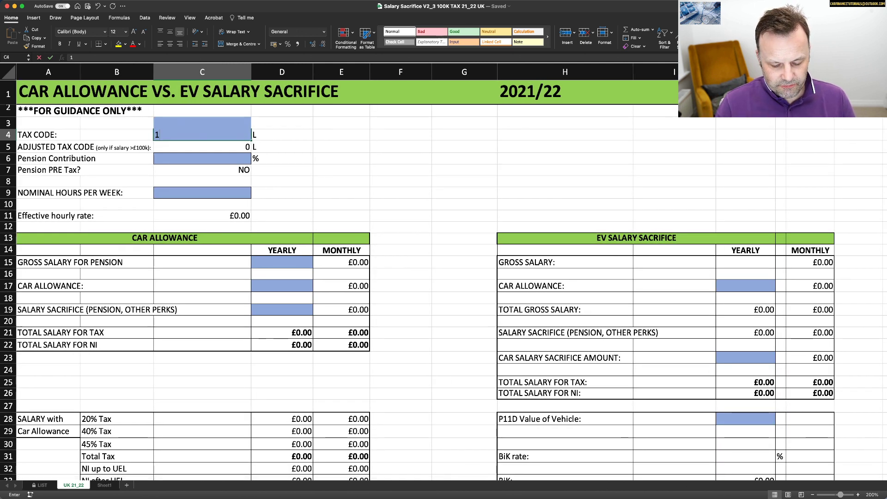
{"action": "type", "text": "257"}
{"action": "key", "text": "Return"}
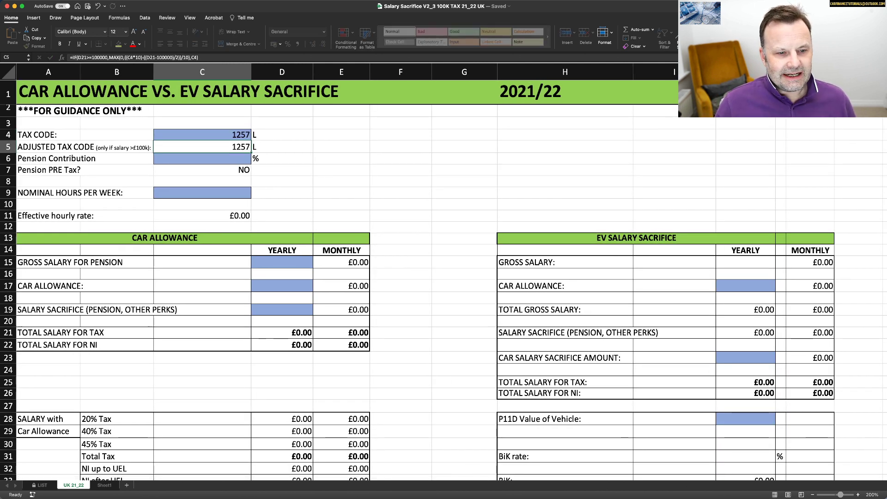
Enter £99,000 as the yearly gross salary for pension, then revise it to £102,000
{"action": "left_click", "coordinate": [282, 262]}
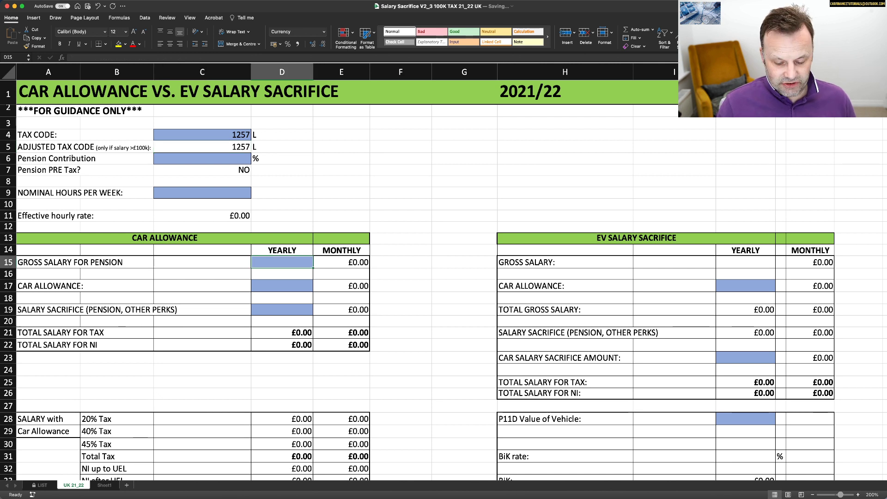
{"action": "type", "text": "99000"}
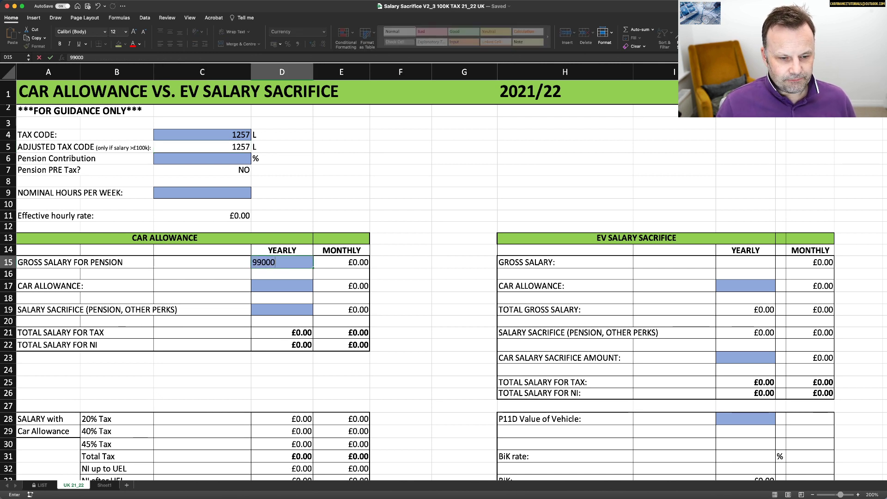
{"action": "key", "text": "Return"}
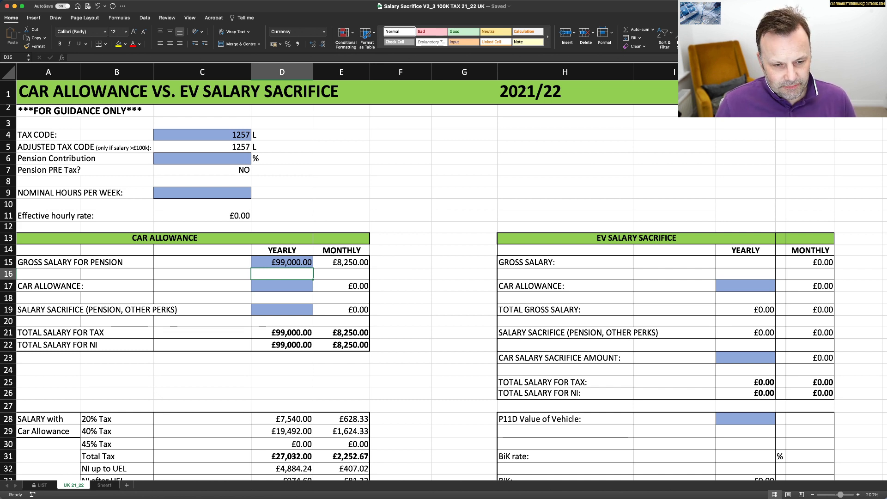
{"action": "left_click", "coordinate": [283, 262]}
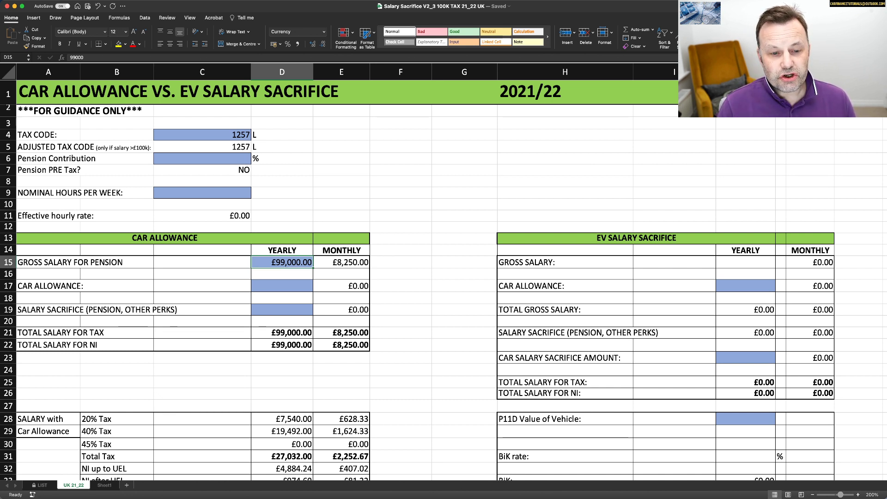
{"action": "type", "text": "102"}
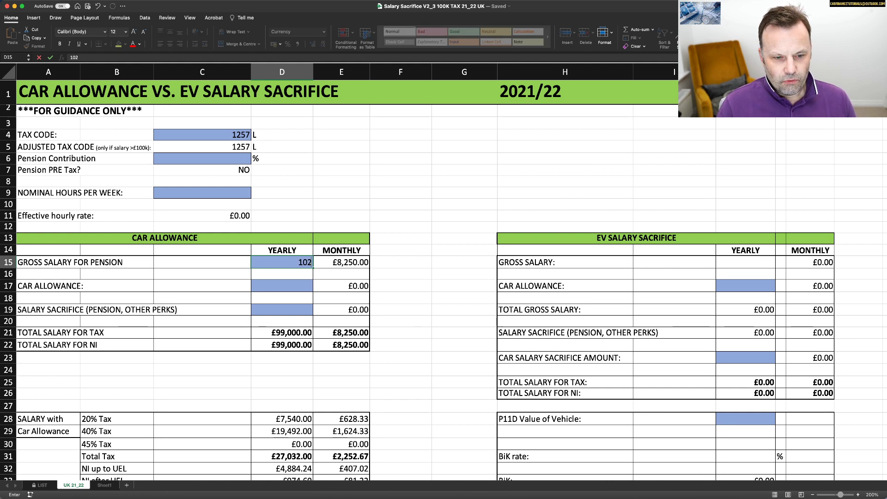
{"action": "type", "text": "000"}
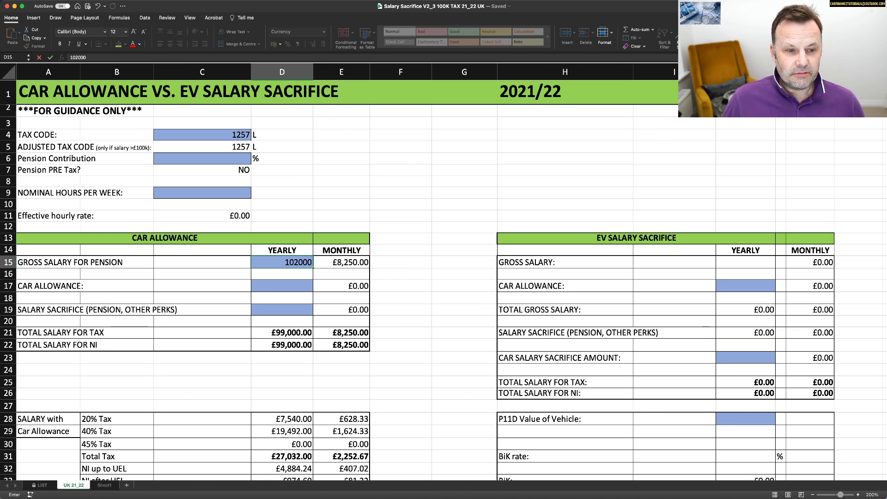
{"action": "key", "text": "Return"}
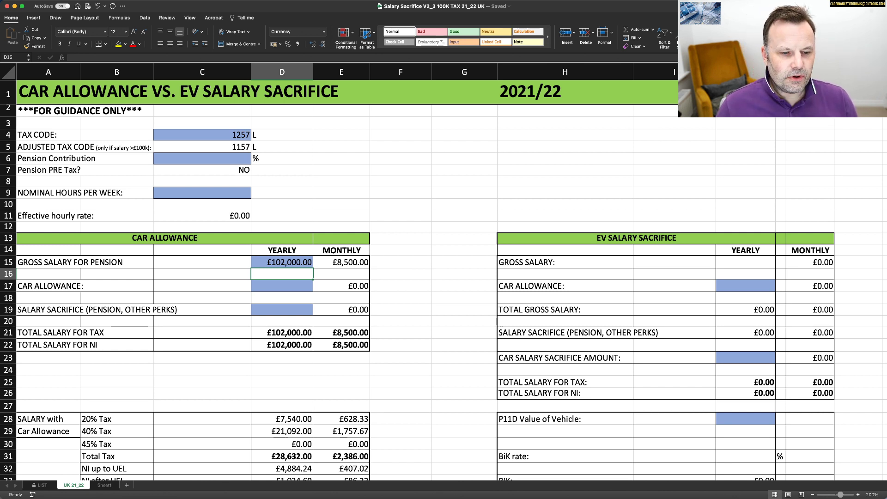
{"action": "scroll", "coordinate": [443, 278], "scroll_direction": "down", "scroll_amount": 2}
Change the gross salary for pension in D15 to £125,000
{"action": "left_click", "coordinate": [282, 262]}
{"action": "scroll", "coordinate": [443, 277], "scroll_direction": "up", "scroll_amount": 2}
{"action": "type", "text": "125000"}
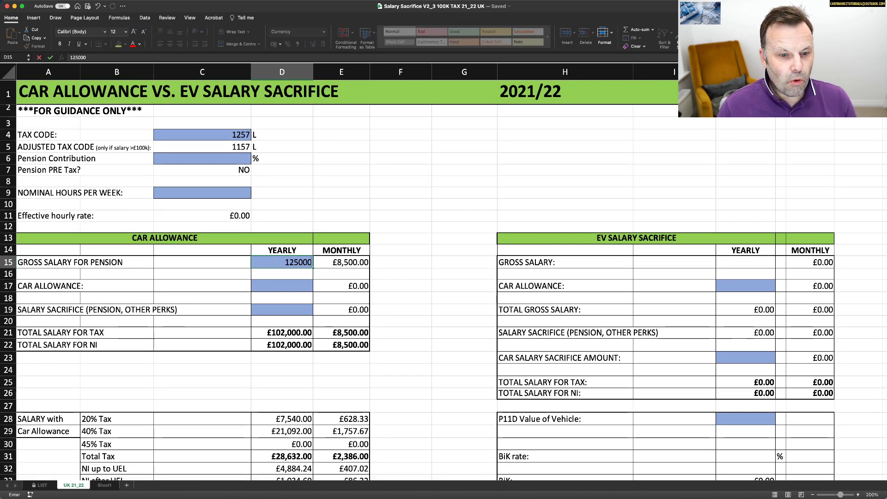
{"action": "key", "text": "Return"}
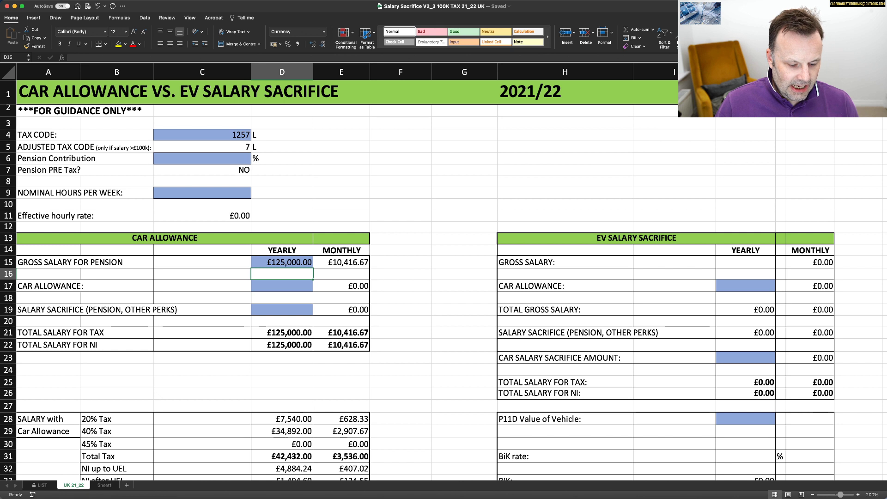
Change the gross salary for pension in D15 to £112,000
{"action": "left_click", "coordinate": [281, 263]}
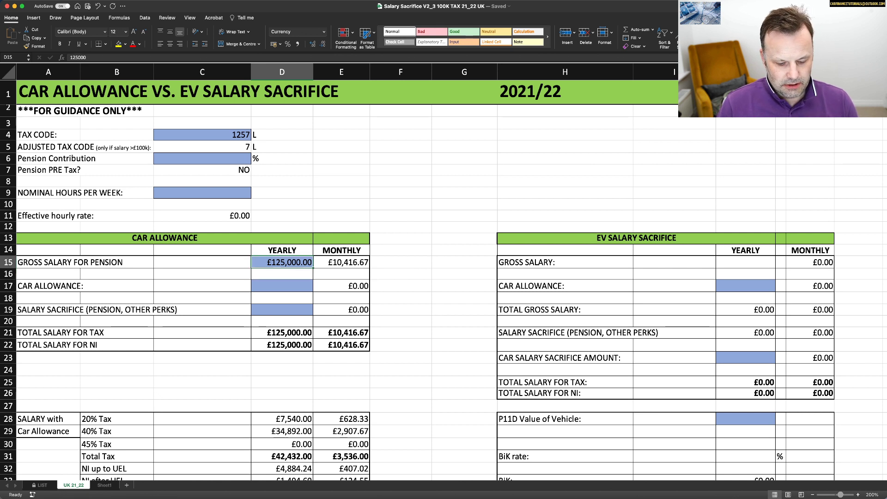
{"action": "type", "text": "112"}
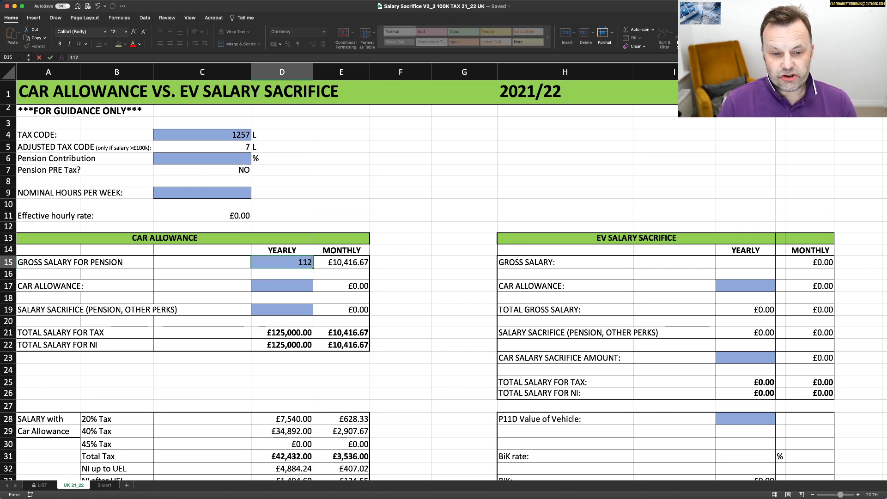
{"action": "type", "text": ",000"}
{"action": "key", "text": "Return"}
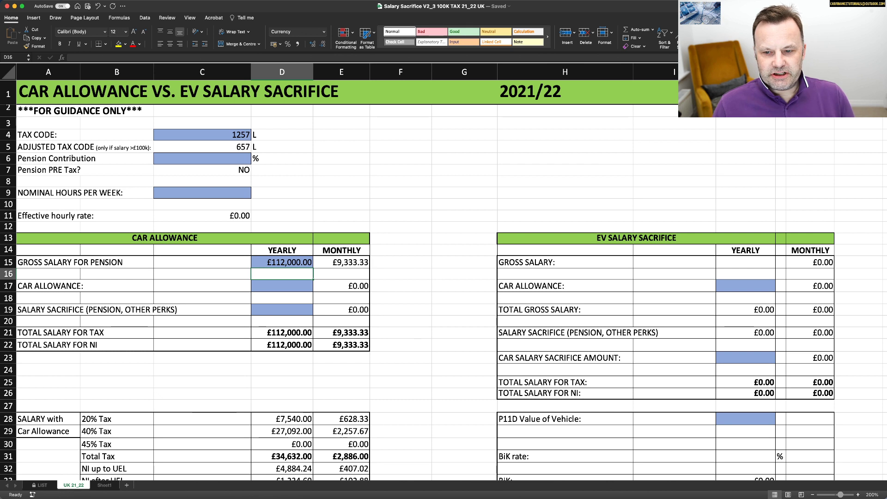
{"action": "scroll", "coordinate": [451, 272], "scroll_direction": "right", "scroll_amount": 2}
{"action": "scroll", "coordinate": [452, 271], "scroll_direction": "left", "scroll_amount": 2}
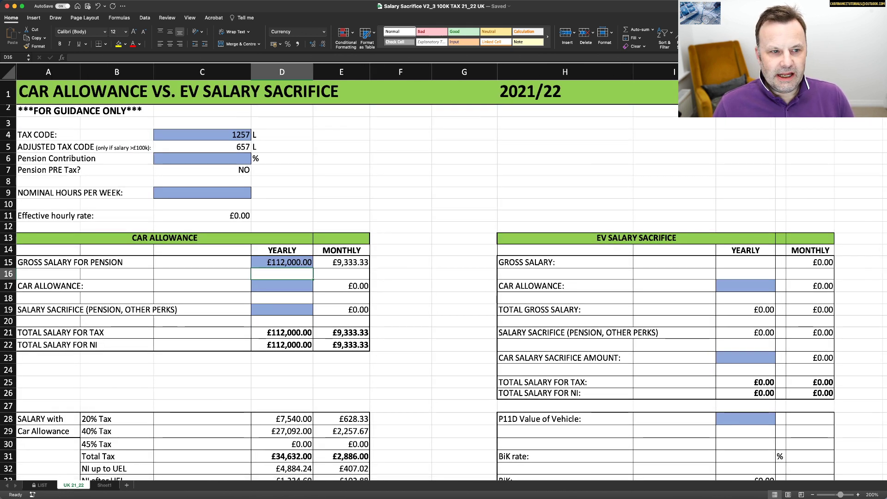
{"action": "left_click", "coordinate": [745, 263]}
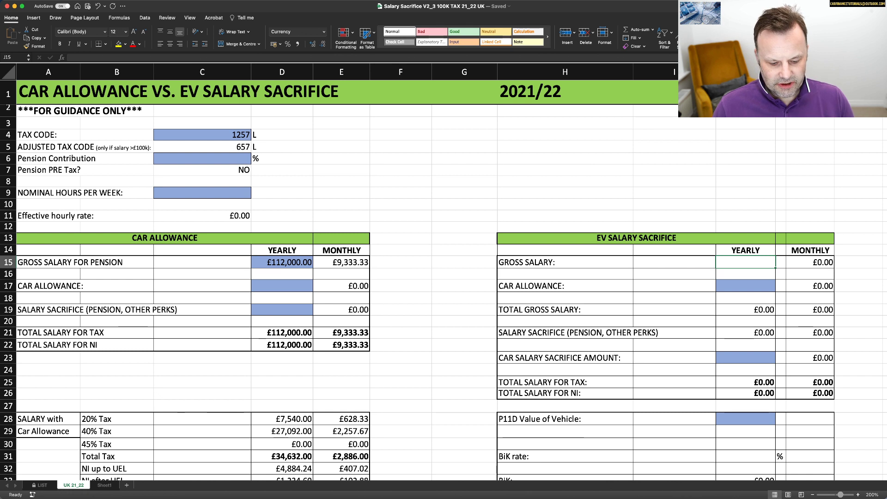
Enter a £12,000 yearly car salary sacrifice in J23
{"action": "left_click", "coordinate": [745, 358]}
{"action": "type", "text": "12000"}
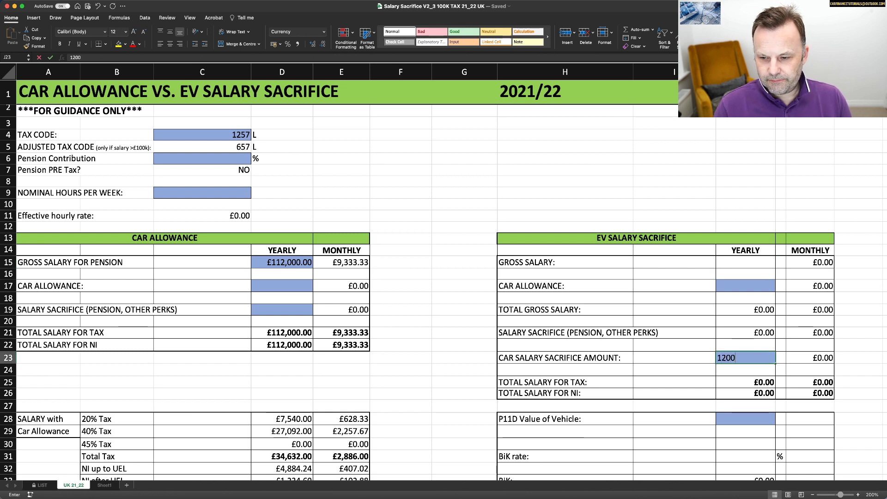
{"action": "key", "text": "Return"}
Link the EV gross salary in J15 to D15 with the formula =D15
{"action": "left_click", "coordinate": [745, 262]}
{"action": "type", "text": "="}
{"action": "left_click", "coordinate": [280, 260]}
{"action": "scroll", "coordinate": [444, 277], "scroll_direction": "right", "scroll_amount": 1}
{"action": "key", "text": "Return"}
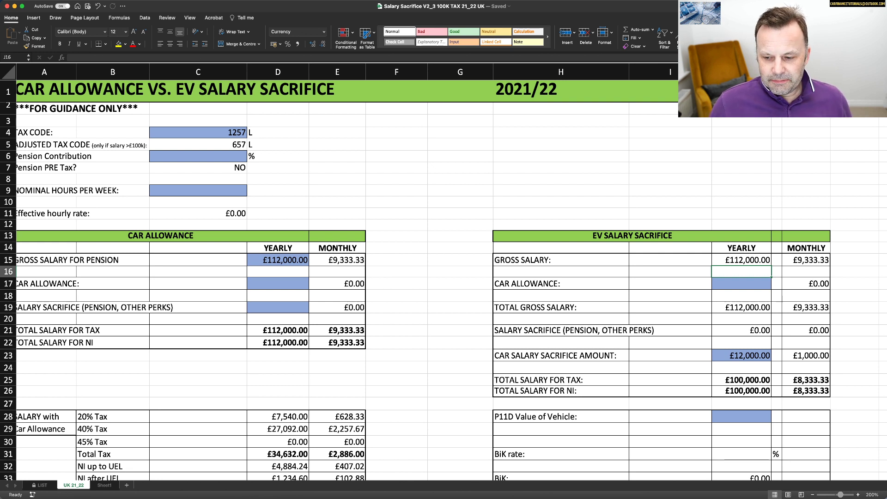
{"action": "scroll", "coordinate": [443, 277], "scroll_direction": "down", "scroll_amount": 5}
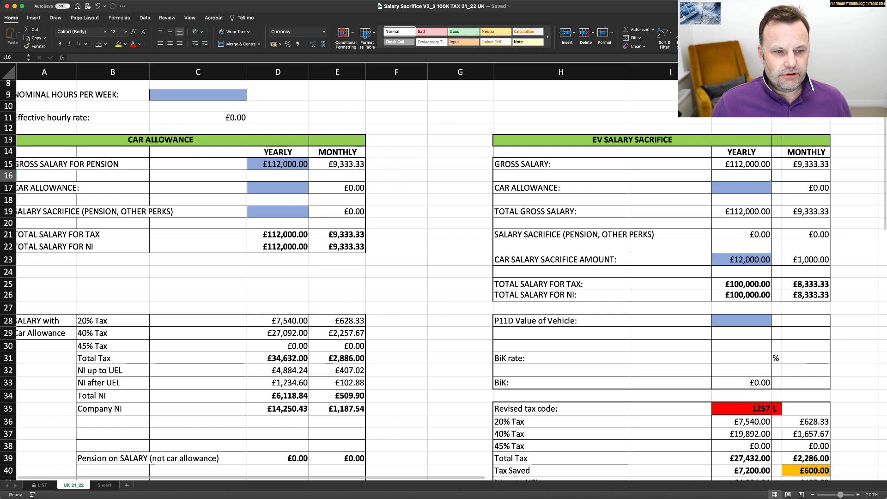
{"action": "scroll", "coordinate": [444, 278], "scroll_direction": "up", "scroll_amount": 5}
{"action": "scroll", "coordinate": [443, 277], "scroll_direction": "down", "scroll_amount": 3}
{"action": "scroll", "coordinate": [444, 278], "scroll_direction": "down", "scroll_amount": 1}
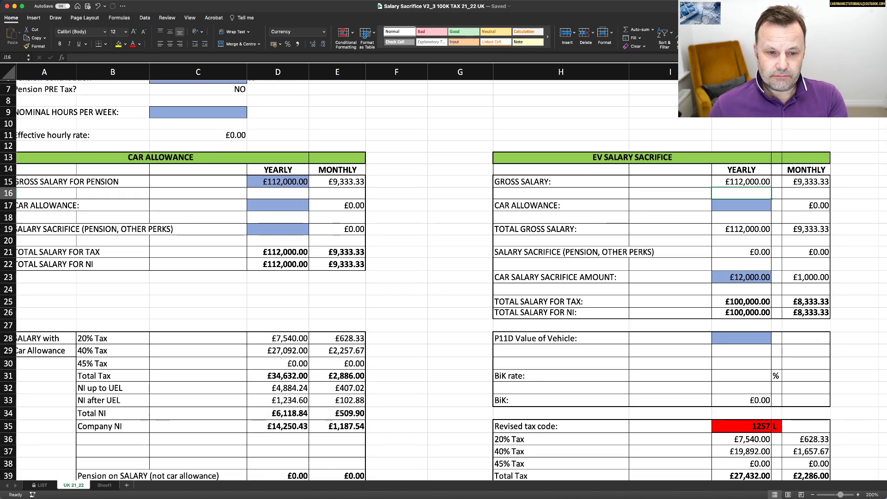
{"action": "scroll", "coordinate": [443, 277], "scroll_direction": "right", "scroll_amount": 1}
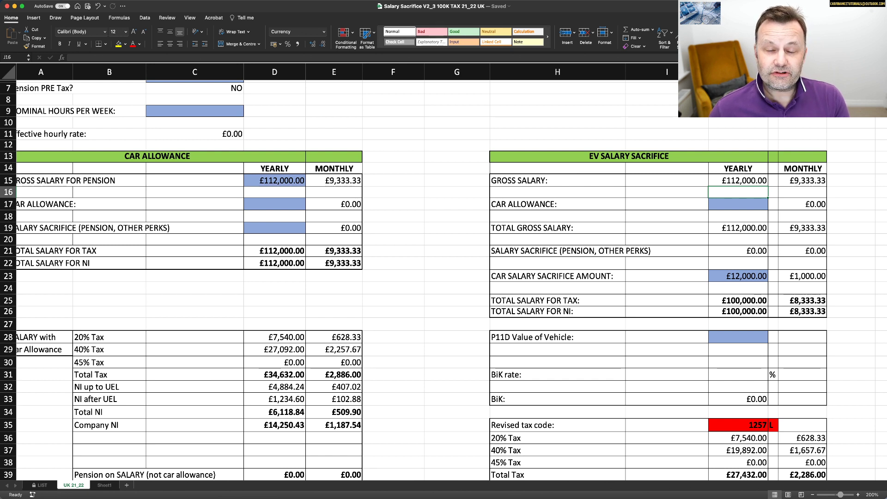
{"action": "scroll", "coordinate": [444, 280], "scroll_direction": "down", "scroll_amount": 5}
{"action": "scroll", "coordinate": [444, 280], "scroll_direction": "down", "scroll_amount": 4}
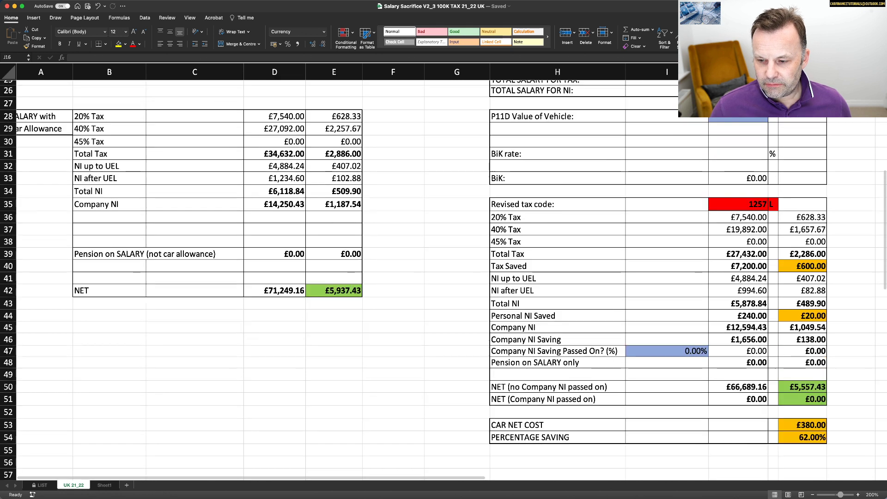
{"action": "scroll", "coordinate": [444, 280], "scroll_direction": "down", "scroll_amount": 1}
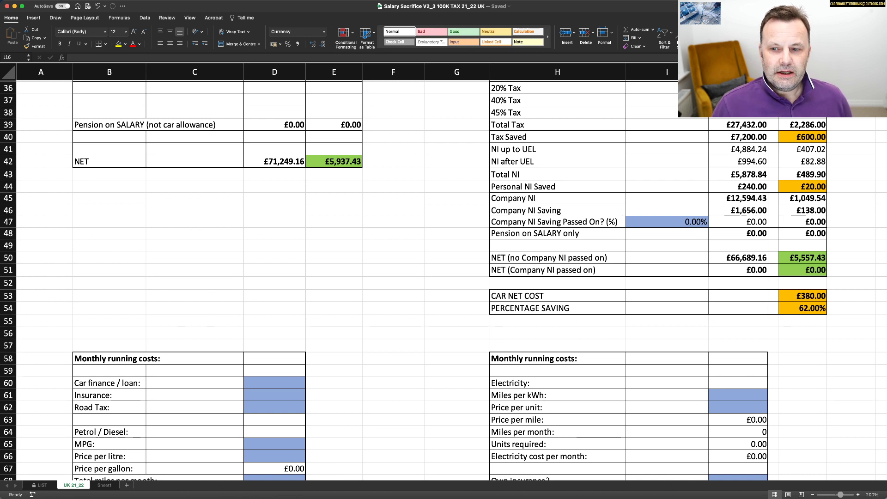
{"action": "scroll", "coordinate": [443, 277], "scroll_direction": "up", "scroll_amount": 10}
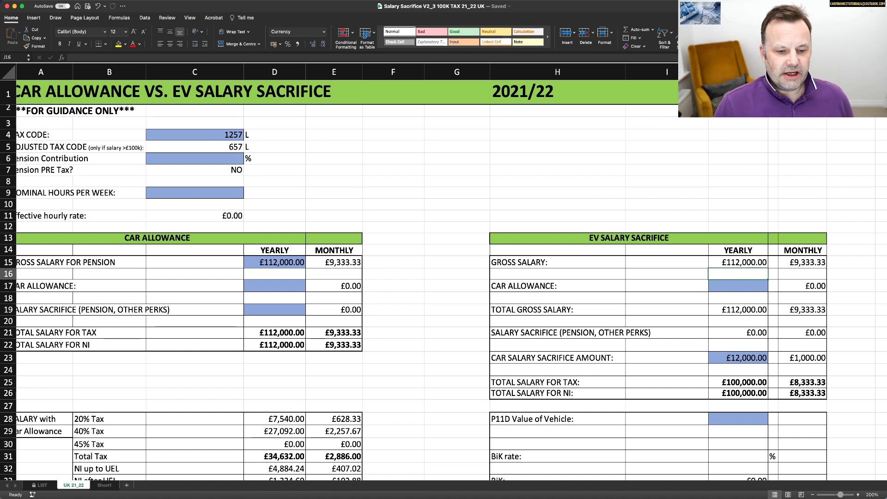
{"action": "scroll", "coordinate": [443, 281], "scroll_direction": "down", "scroll_amount": 5}
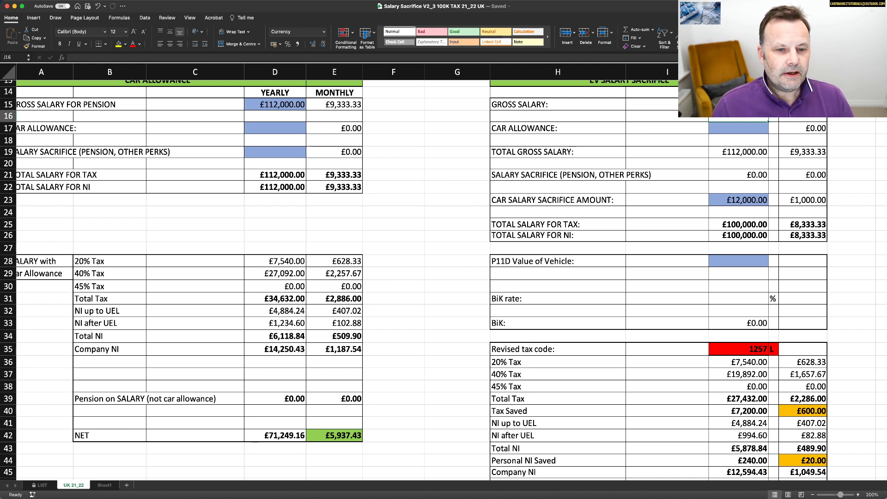
{"action": "scroll", "coordinate": [444, 277], "scroll_direction": "up", "scroll_amount": 10}
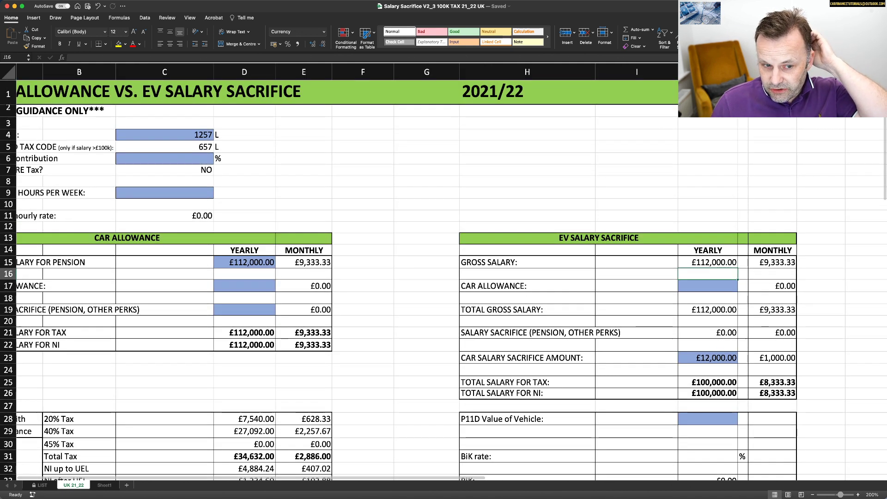
Set the gross salary in D15 to £125,000, correcting a mistyped 1250000
{"action": "scroll", "coordinate": [443, 272], "scroll_direction": "left", "scroll_amount": 2}
{"action": "left_click", "coordinate": [277, 260]}
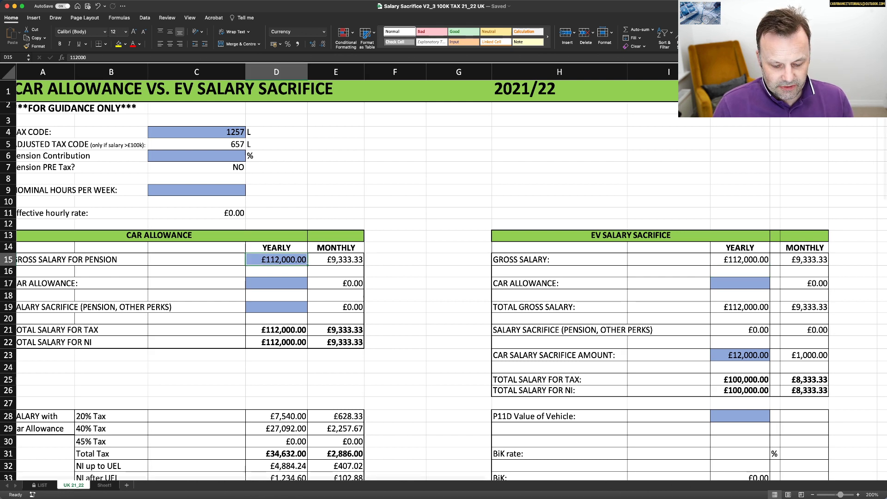
{"action": "type", "text": "1250000"}
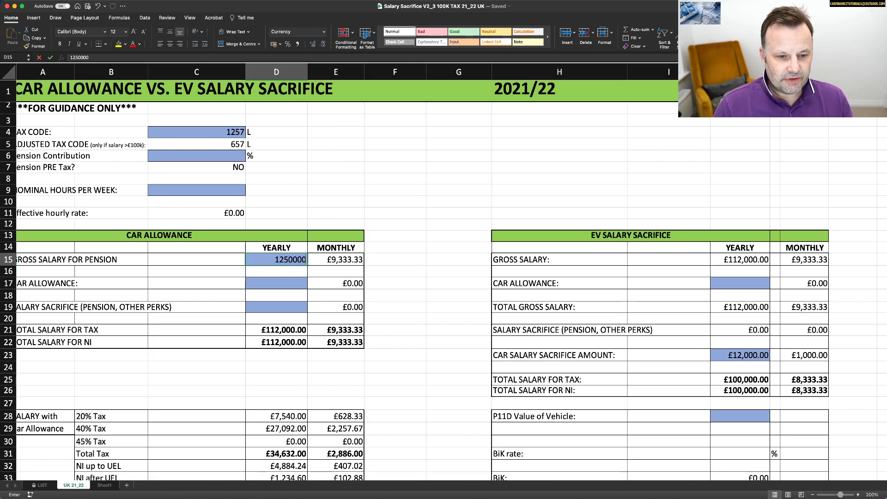
{"action": "key", "text": "Return"}
{"action": "key", "text": "Up"}
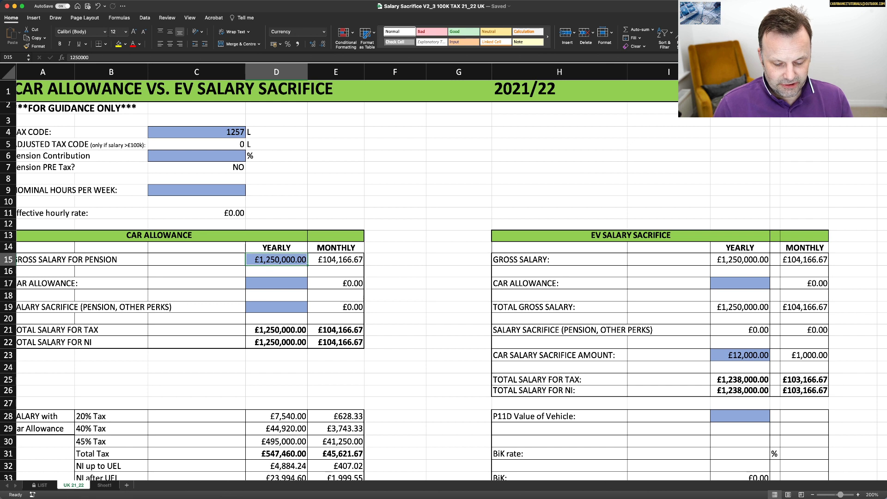
{"action": "type", "text": "125000"}
{"action": "key", "text": "Return"}
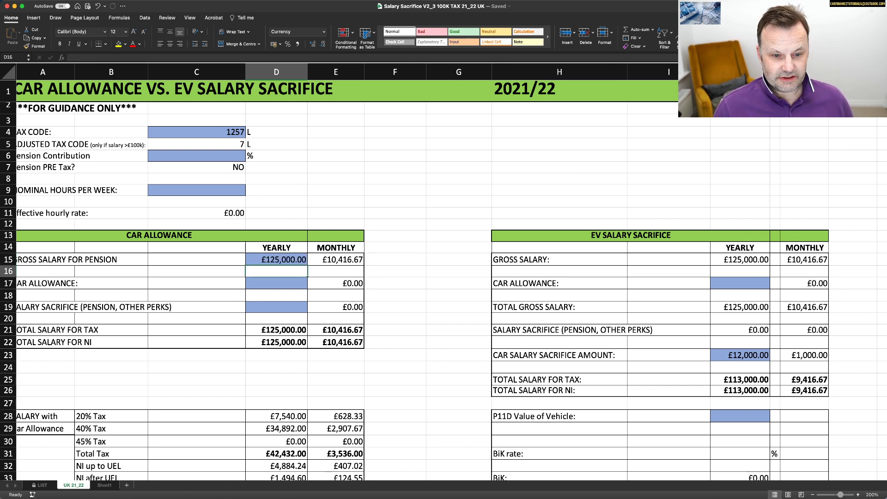
{"action": "scroll", "coordinate": [444, 277], "scroll_direction": "down", "scroll_amount": 15}
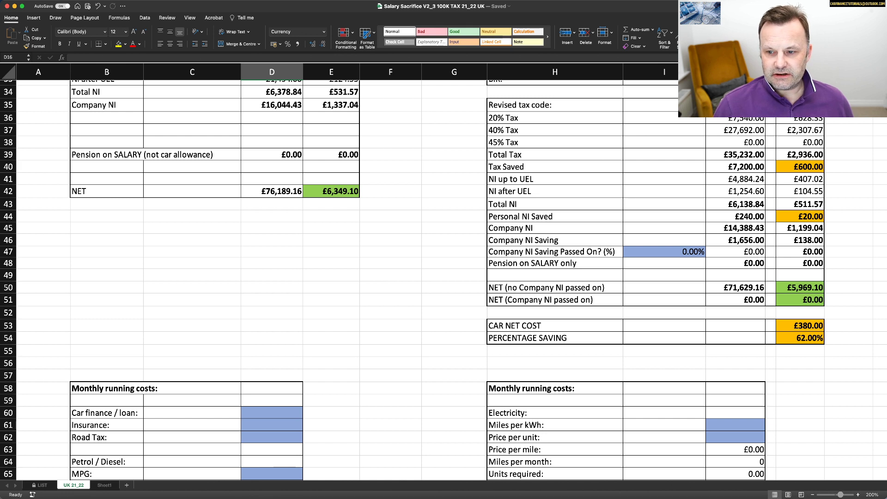
{"action": "scroll", "coordinate": [444, 277], "scroll_direction": "up", "scroll_amount": 10}
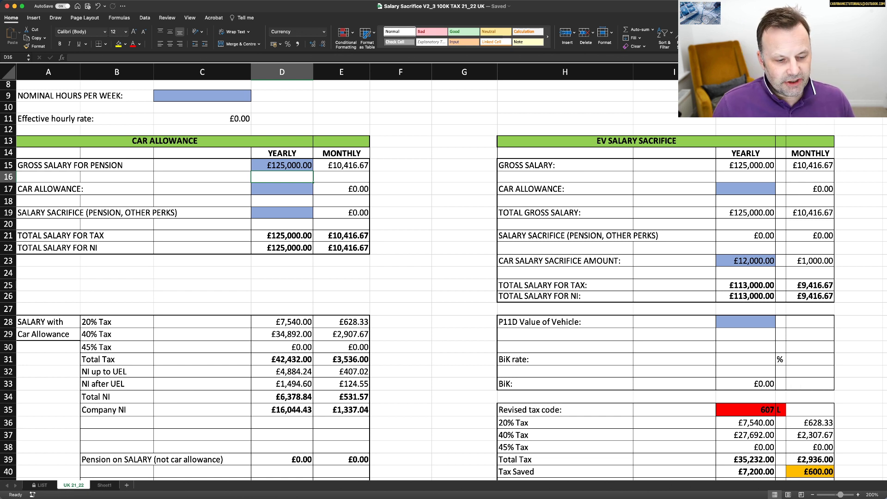
{"action": "scroll", "coordinate": [444, 280], "scroll_direction": "down", "scroll_amount": 10}
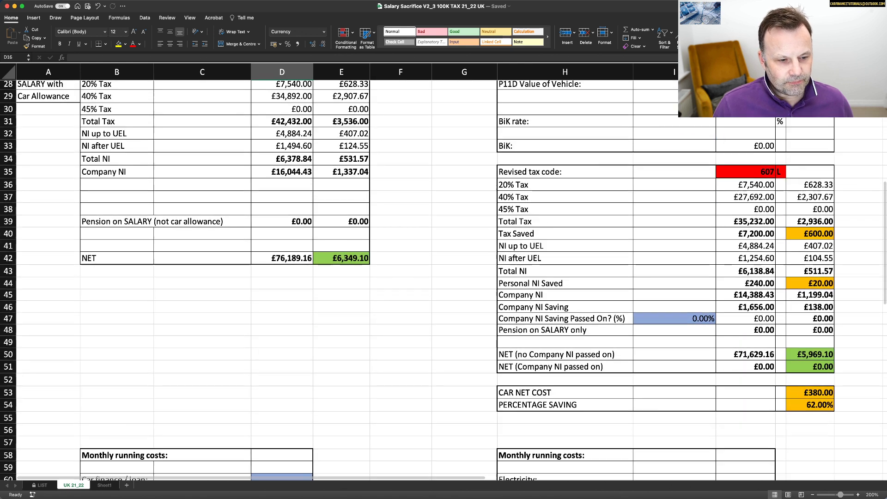
{"action": "scroll", "coordinate": [444, 280], "scroll_direction": "down", "scroll_amount": 10}
{"action": "scroll", "coordinate": [444, 280], "scroll_direction": "up", "scroll_amount": 3}
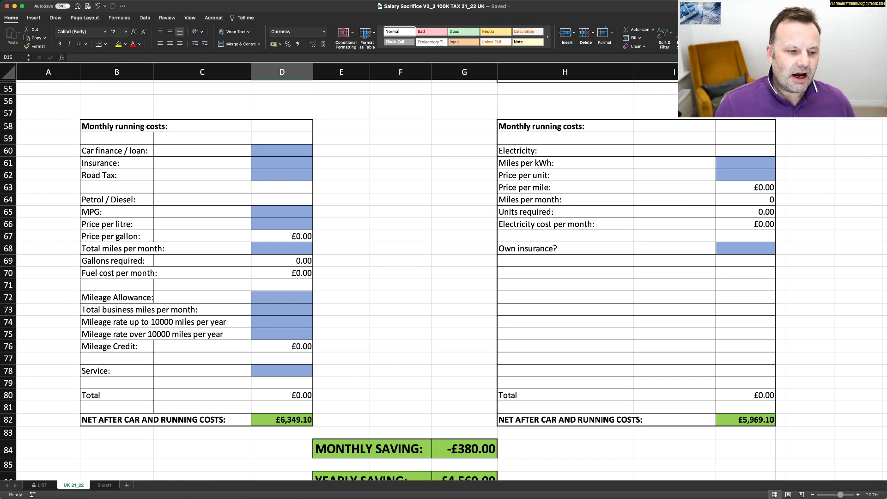
{"action": "scroll", "coordinate": [444, 277], "scroll_direction": "down", "scroll_amount": 1}
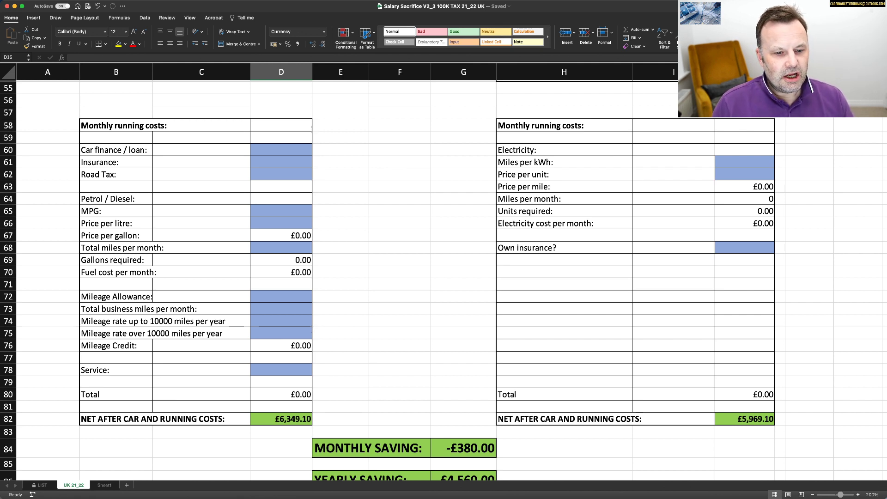
Enter YES for Mileage Allowance, 500 business miles and 1000 total miles per month
{"action": "left_click", "coordinate": [280, 296]}
{"action": "type", "text": "YES"}
{"action": "key", "text": "Return"}
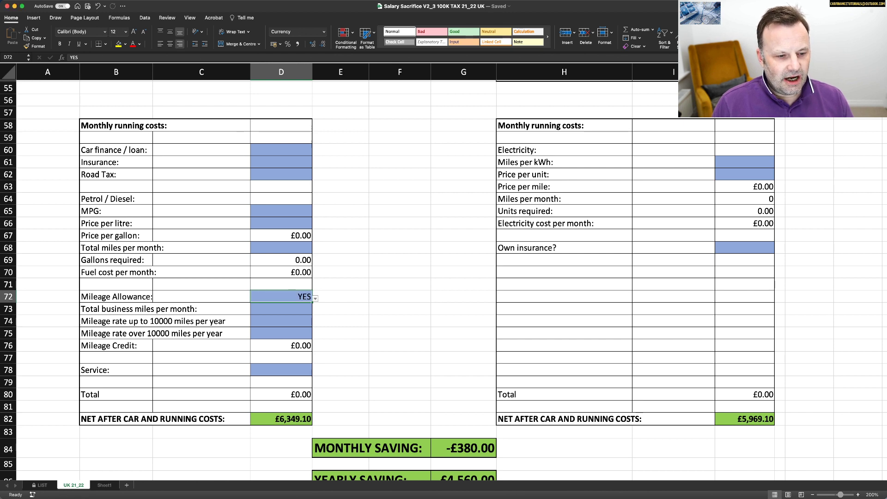
{"action": "key", "text": "Return"}
{"action": "type", "text": "500"}
{"action": "key", "text": "Return"}
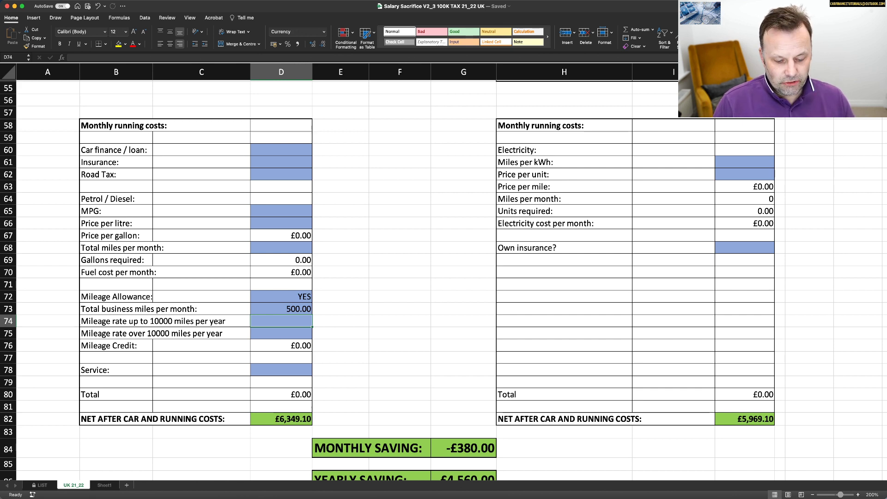
{"action": "left_click", "coordinate": [280, 248]}
{"action": "type", "text": "1000"}
{"action": "key", "text": "Return"}
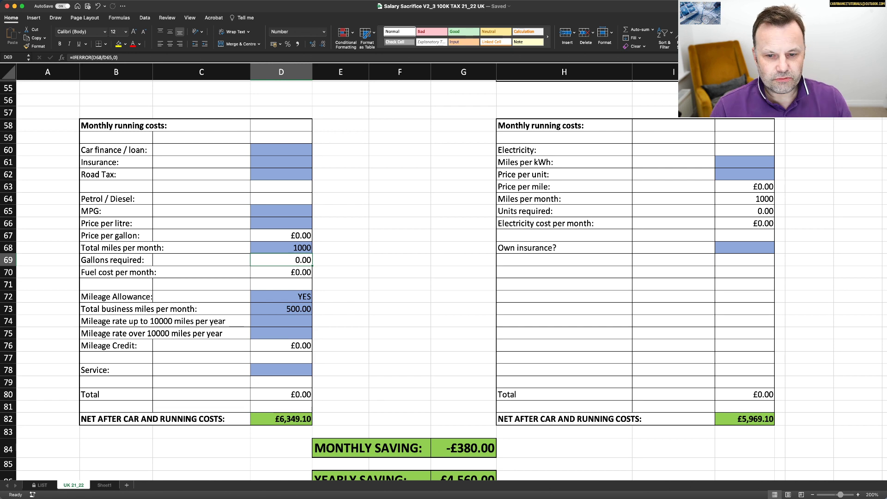
{"action": "scroll", "coordinate": [444, 277], "scroll_direction": "up", "scroll_amount": 15}
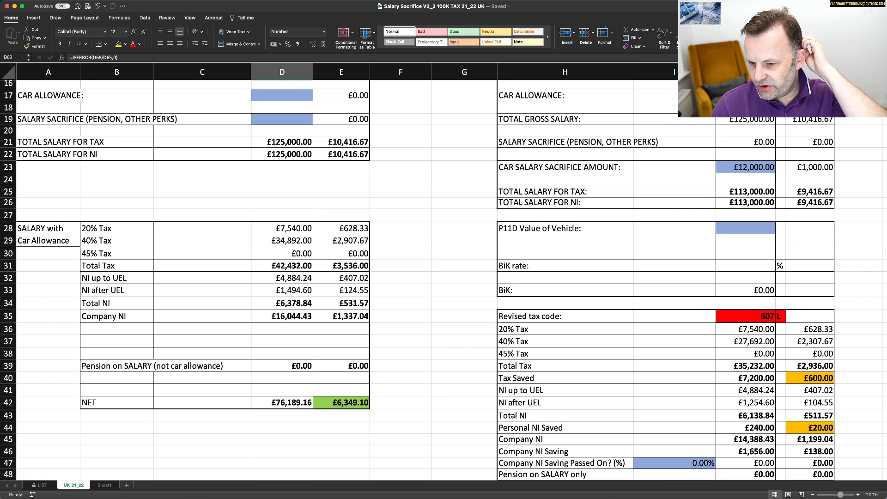
{"action": "scroll", "coordinate": [443, 277], "scroll_direction": "down", "scroll_amount": 7}
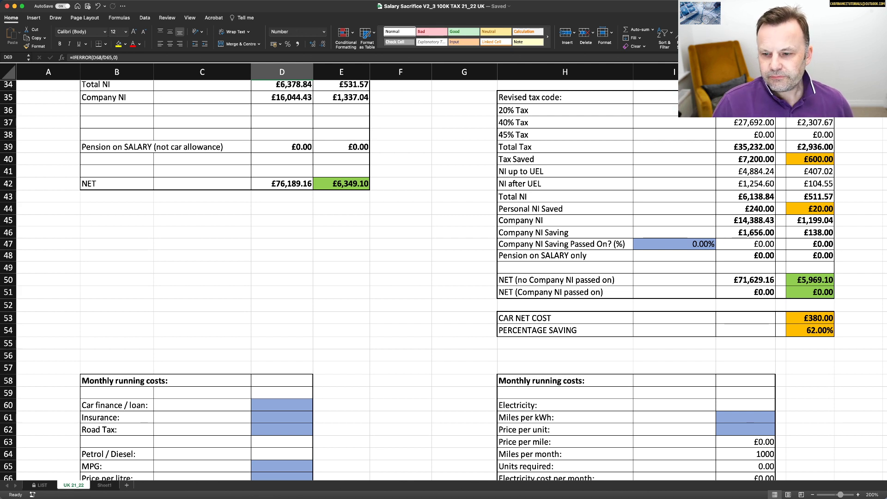
{"action": "scroll", "coordinate": [444, 278], "scroll_direction": "down", "scroll_amount": 1}
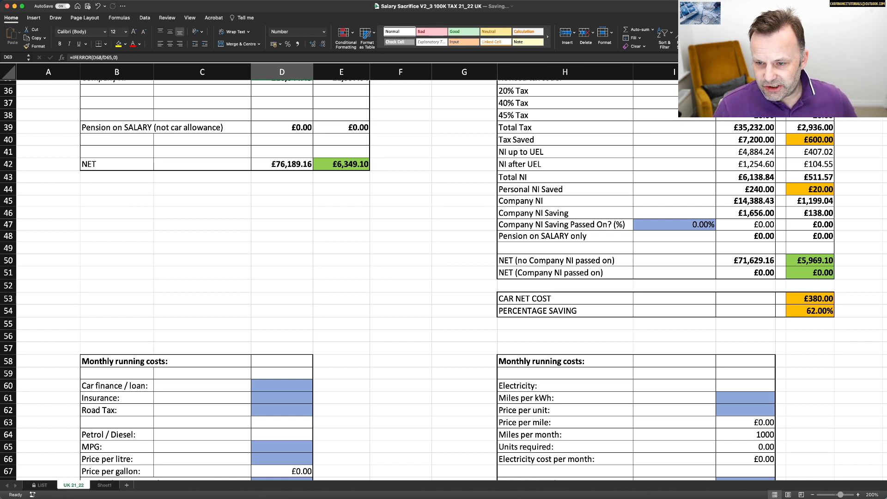
{"action": "scroll", "coordinate": [443, 280], "scroll_direction": "up", "scroll_amount": 10}
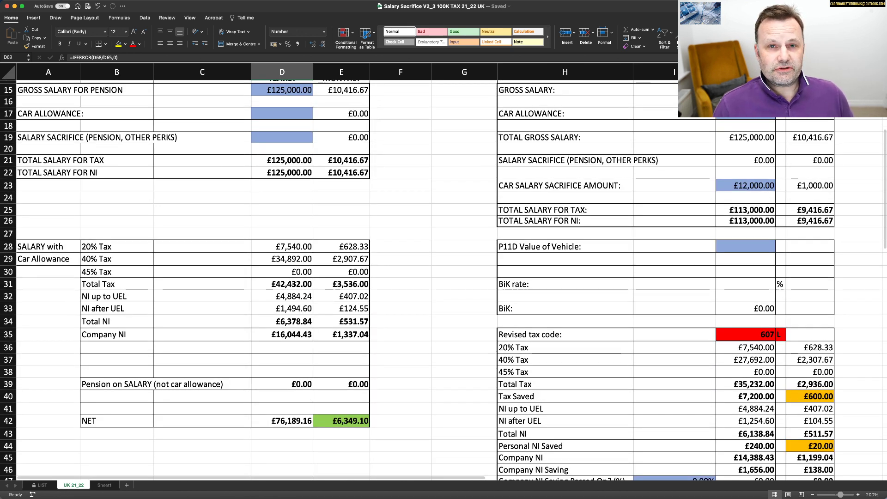
{"action": "scroll", "coordinate": [444, 280], "scroll_direction": "down", "scroll_amount": 8}
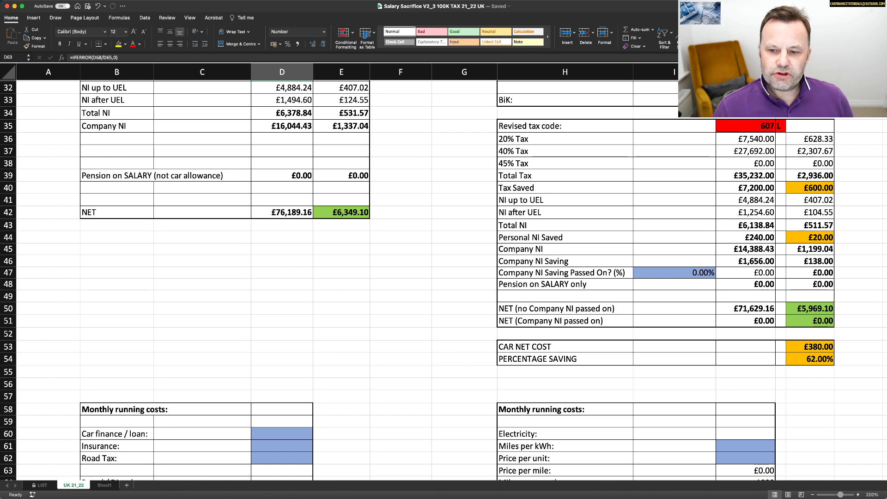
Enter 100 in the Company NI Saving Passed On cell I47
{"action": "left_click", "coordinate": [674, 273]}
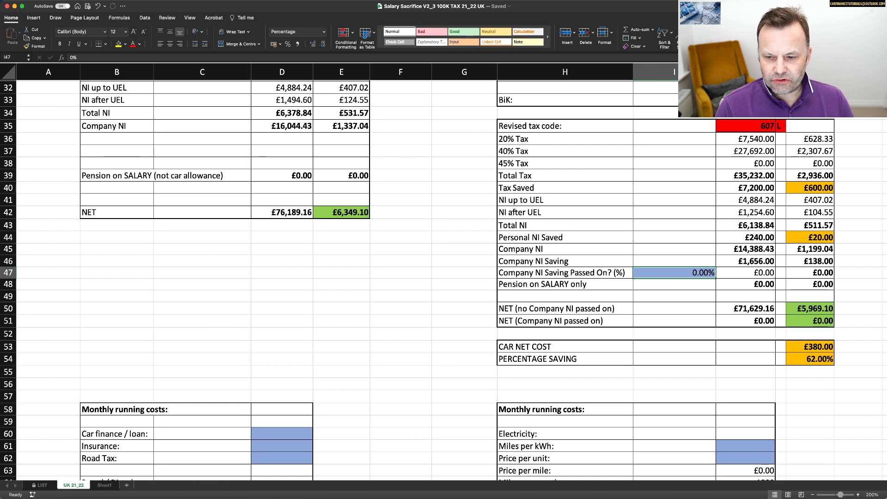
{"action": "type", "text": "100"}
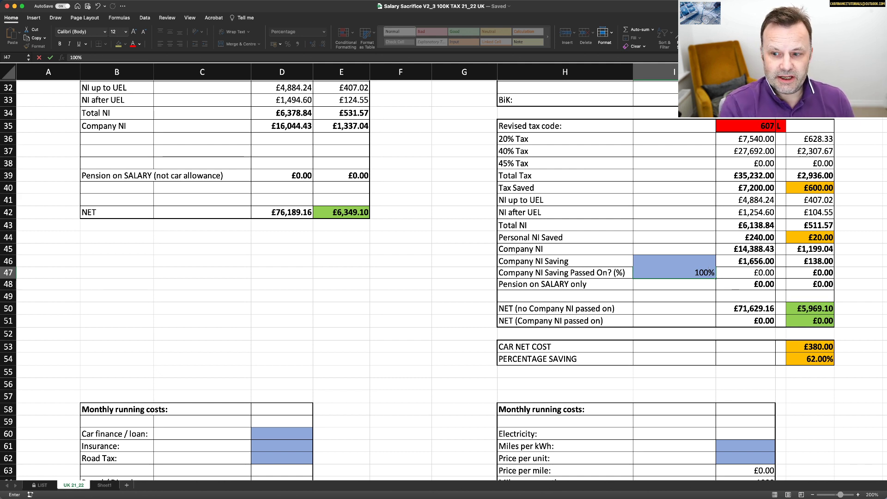
{"action": "key", "text": "Return"}
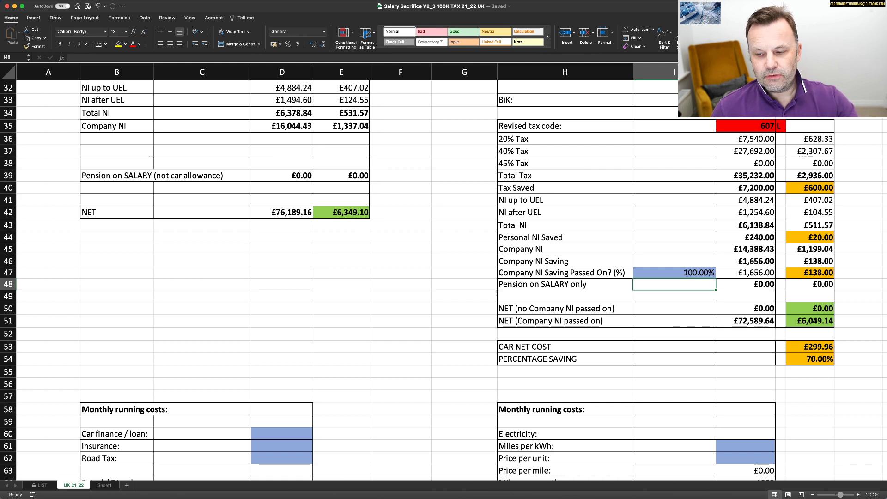
Scroll the UK 21_22 sheet, then move to Sheet1 with Ctrl+Page Down
{"action": "scroll", "coordinate": [444, 277], "scroll_direction": "up", "scroll_amount": 4}
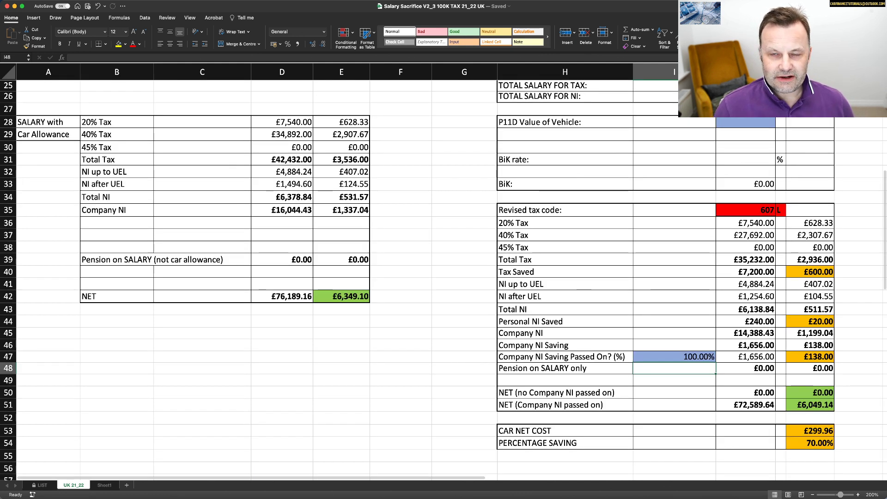
{"action": "scroll", "coordinate": [444, 277], "scroll_direction": "down", "scroll_amount": 3}
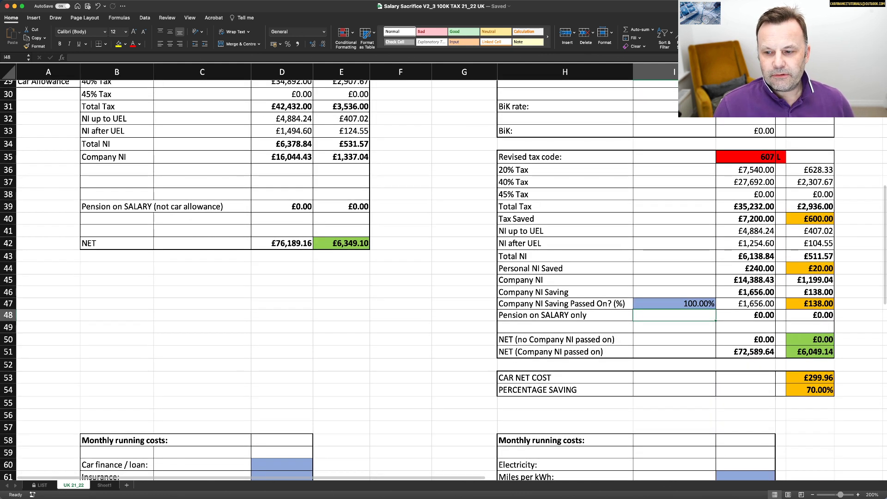
{"action": "scroll", "coordinate": [444, 278], "scroll_direction": "down", "scroll_amount": 3}
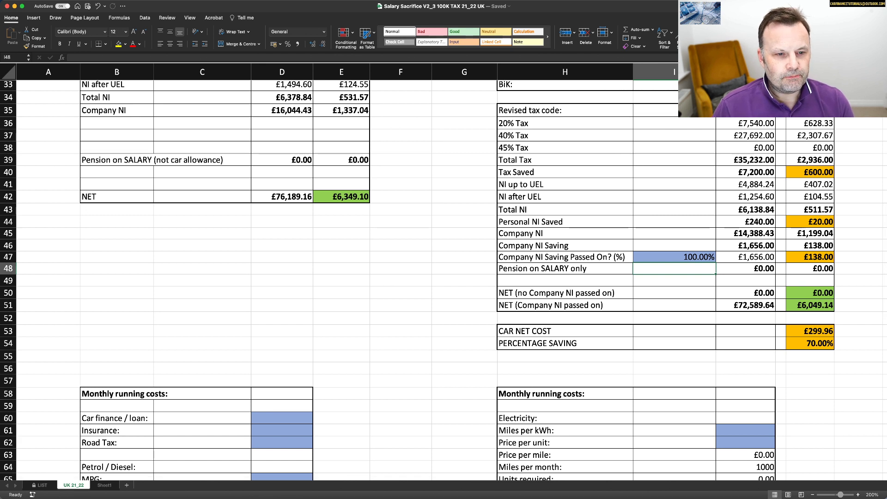
{"action": "key", "text": "ctrl+Page_Down"}
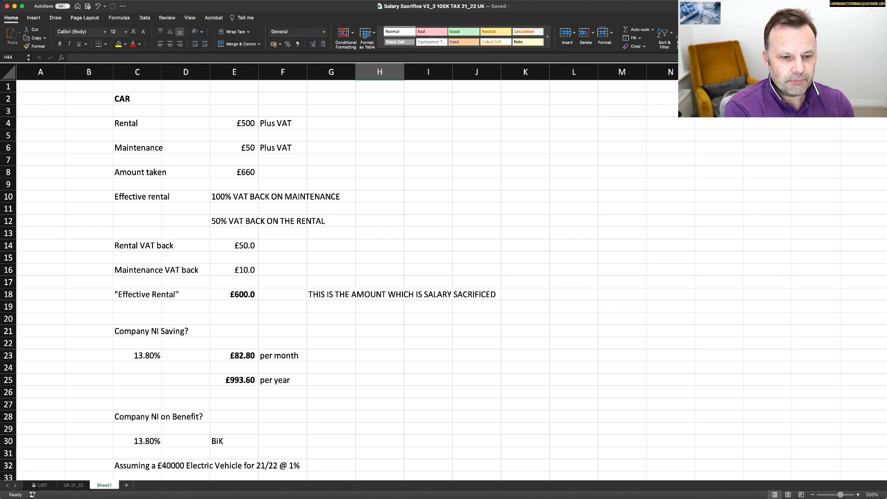
{"action": "scroll", "coordinate": [443, 277], "scroll_direction": "down", "scroll_amount": 1}
{"action": "scroll", "coordinate": [443, 277], "scroll_direction": "up", "scroll_amount": 1}
{"action": "scroll", "coordinate": [444, 277], "scroll_direction": "right", "scroll_amount": 1}
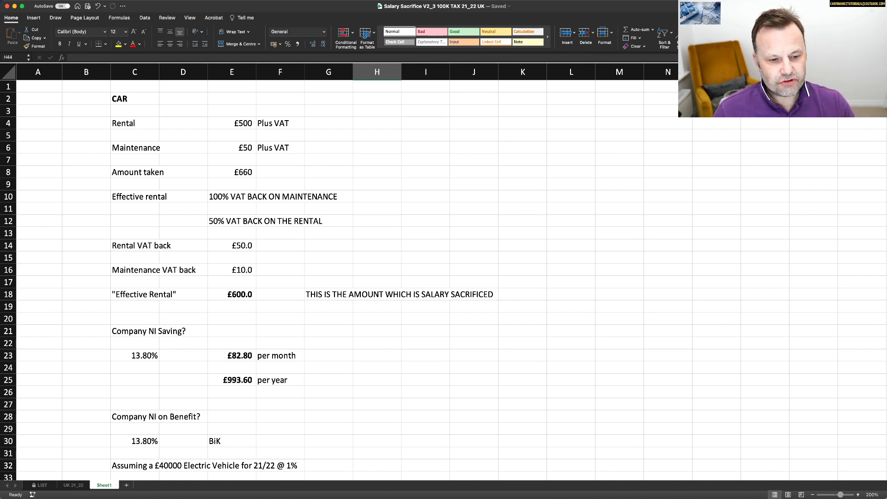
{"action": "scroll", "coordinate": [323, 273], "scroll_direction": "left", "scroll_amount": 1}
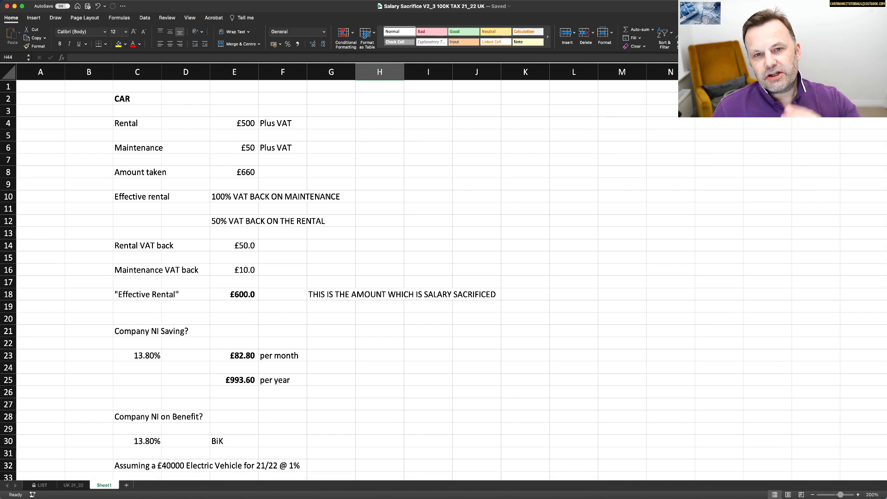
{"action": "scroll", "coordinate": [443, 277], "scroll_direction": "down", "scroll_amount": 1}
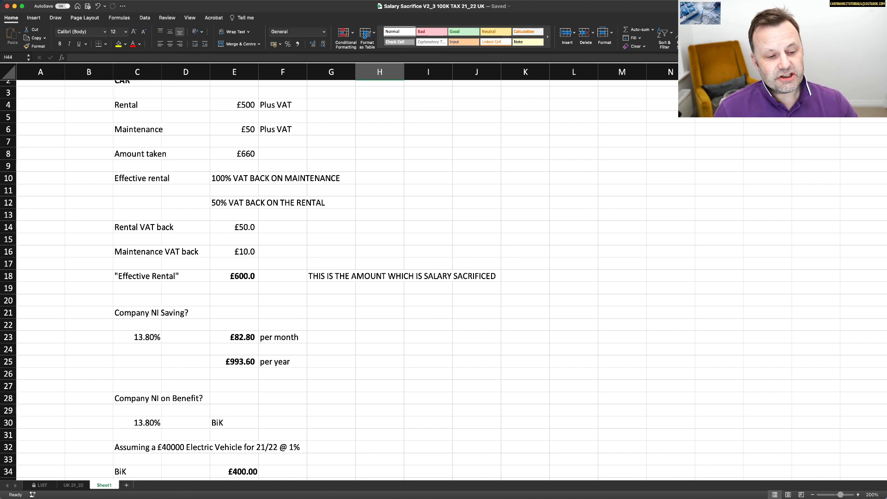
Scroll down Sheet1 to the Company Savings section in rows 39–43
{"action": "scroll", "coordinate": [444, 277], "scroll_direction": "down", "scroll_amount": 5}
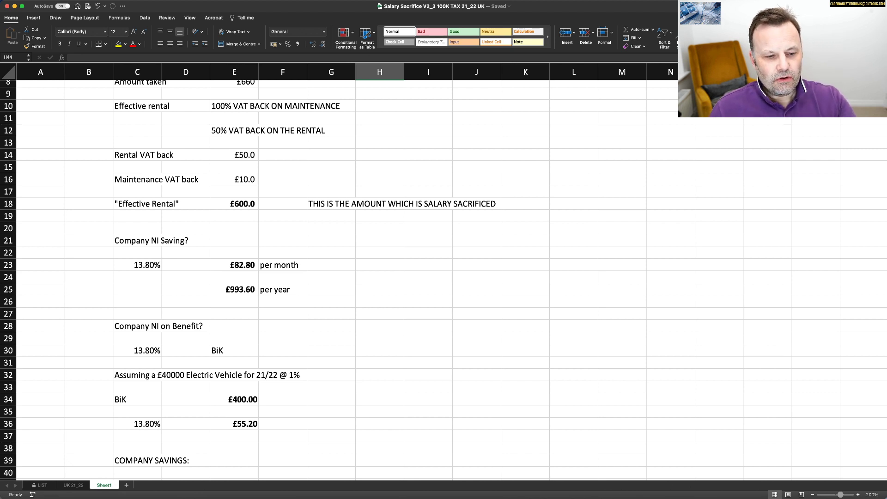
{"action": "scroll", "coordinate": [444, 278], "scroll_direction": "down", "scroll_amount": 3}
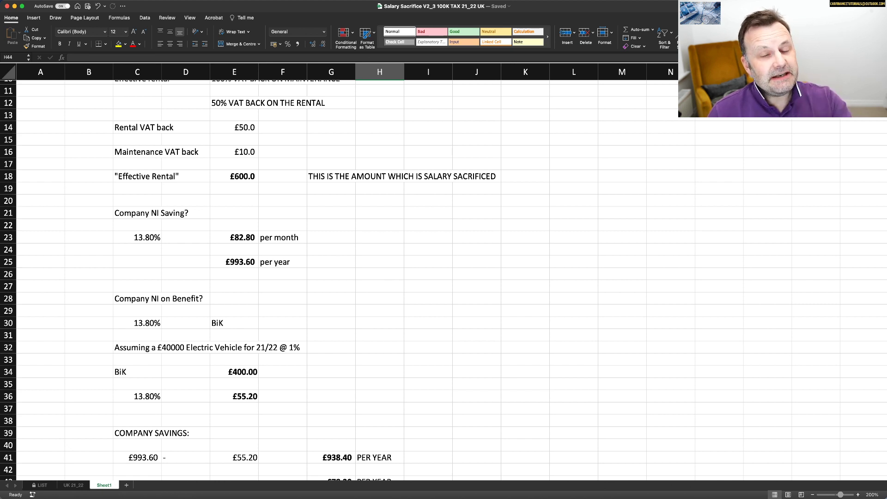
{"action": "scroll", "coordinate": [444, 278], "scroll_direction": "down", "scroll_amount": 2}
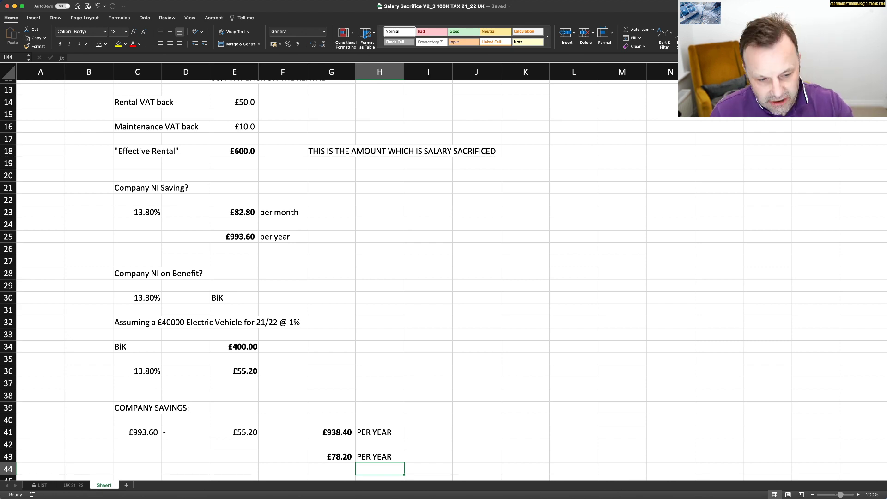
{"action": "scroll", "coordinate": [444, 277], "scroll_direction": "down", "scroll_amount": 3}
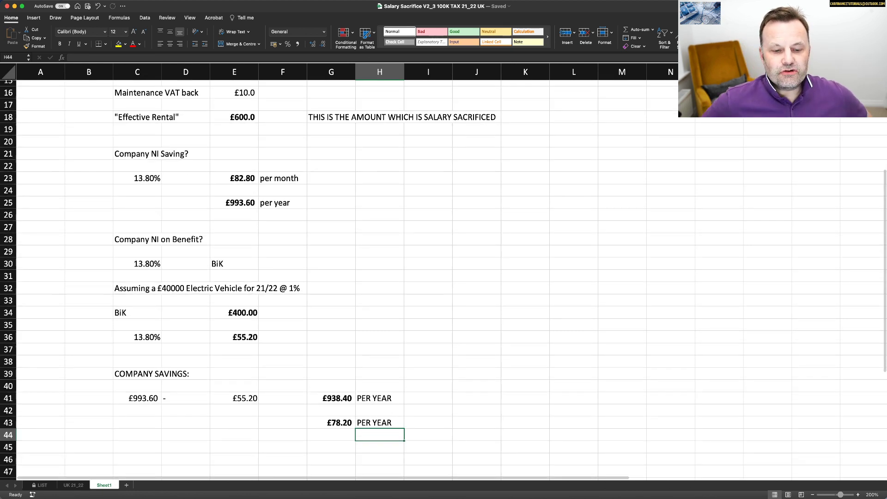
{"action": "scroll", "coordinate": [443, 280], "scroll_direction": "down", "scroll_amount": 1}
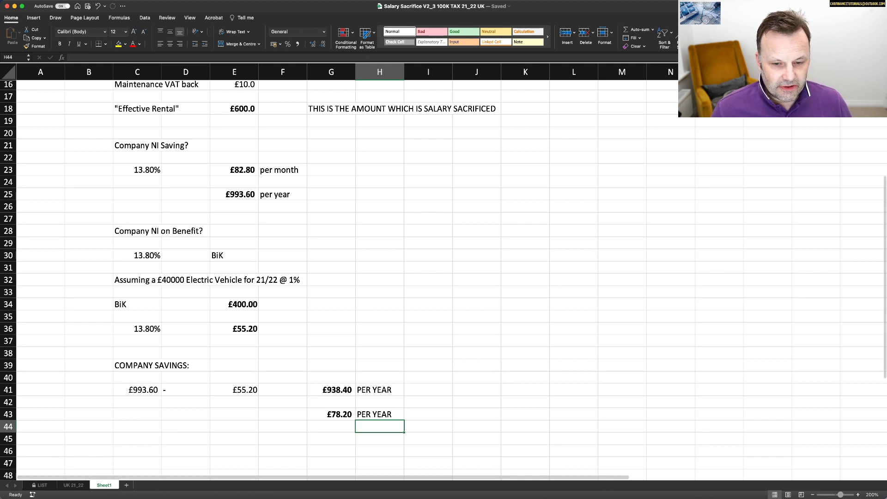
Back on the UK 21_22 sheet, enter 50 in cell I48 beside Pension on SALARY only
{"action": "key", "text": "ctrl+Page_Up"}
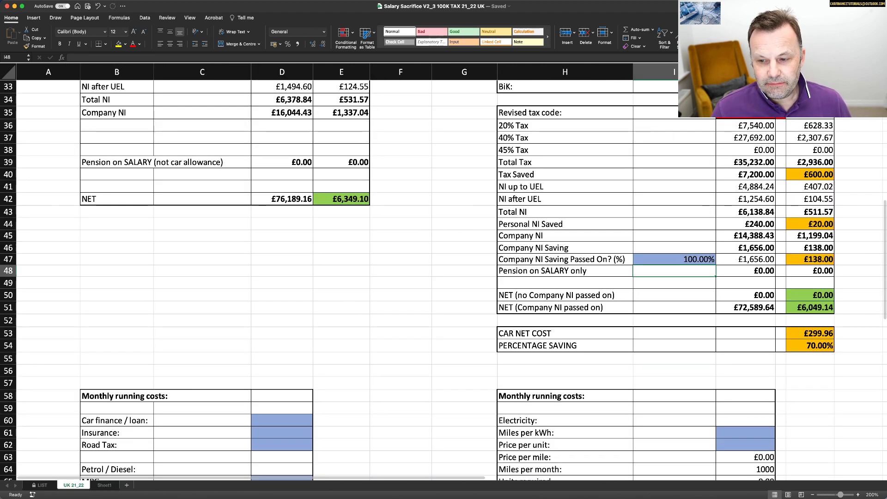
{"action": "scroll", "coordinate": [458, 271], "scroll_direction": "right", "scroll_amount": 2}
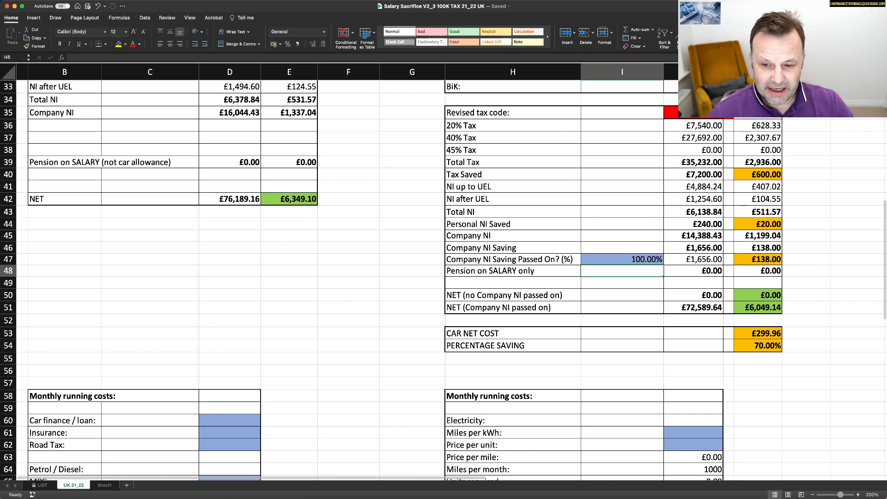
{"action": "type", "text": "50"}
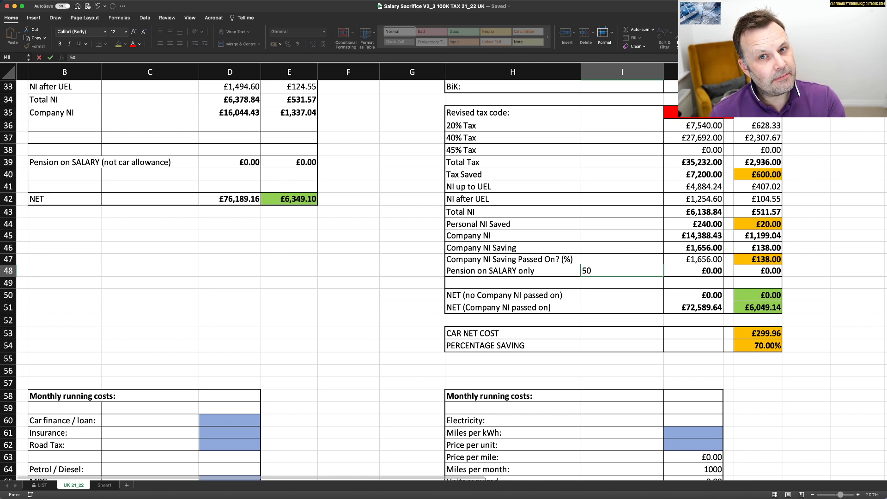
{"action": "left_click", "coordinate": [622, 259]}
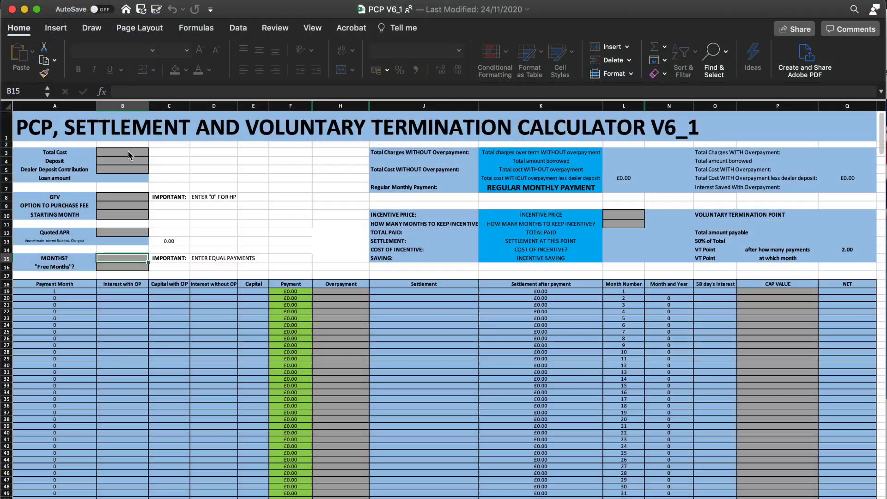
Enter 45000 in PCP V6_1 cell B3, then 5.8 in cell C6 of Salary Sacrifice V2_1
{"action": "type", "text": "45000"}
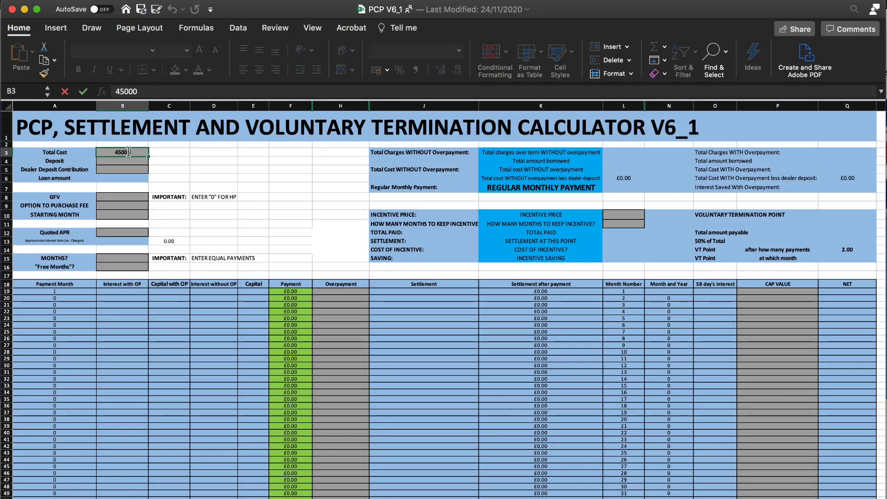
{"action": "key", "text": "Return"}
{"action": "type", "text": "452"}
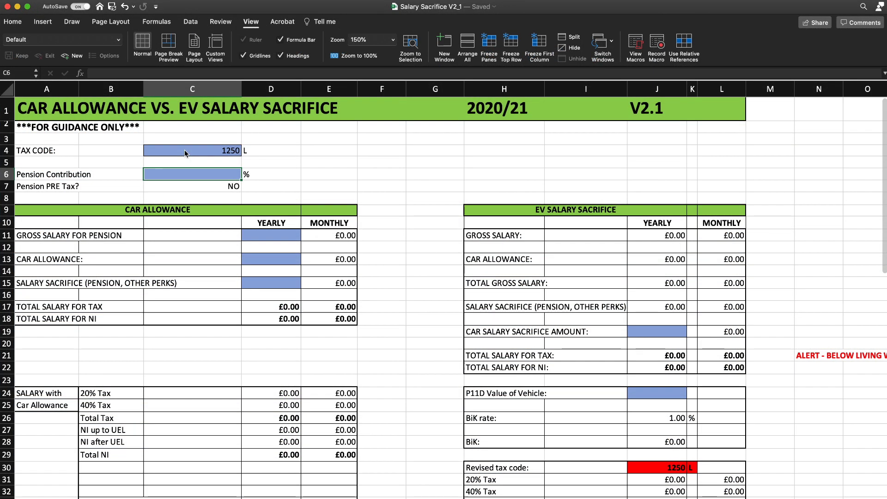
{"action": "type", "text": "5.8"}
{"action": "key", "text": "Return"}
{"action": "key", "text": "Return"}
Type 30000 into cell D11 as the yearly Gross Salary for Pension
{"action": "type", "text": "30000"}
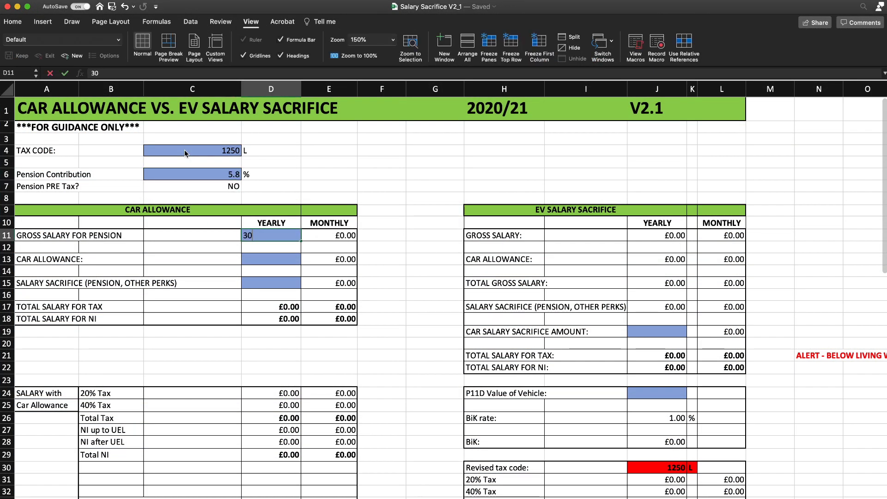